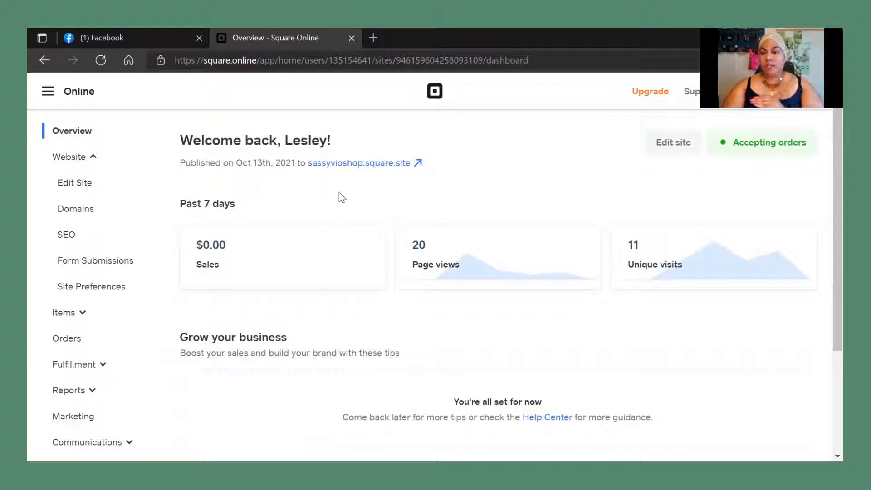
Open the online store's Sales Taxes settings
left_click(96, 164)
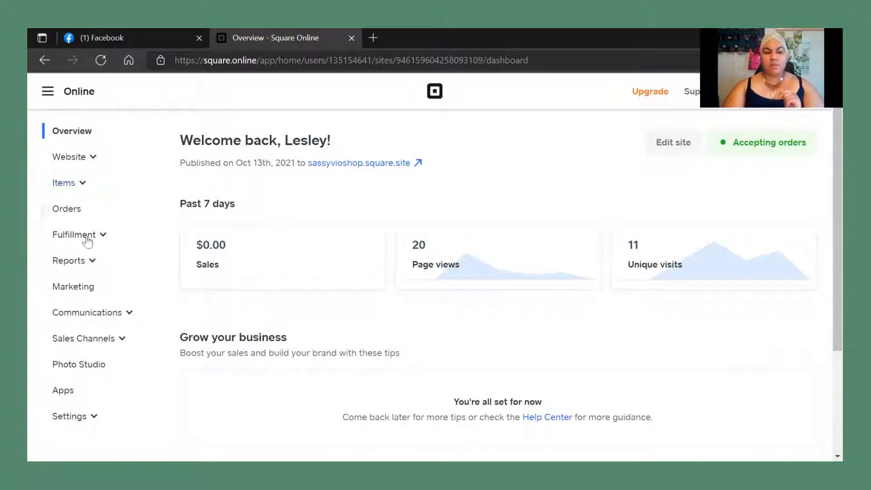
left_click(104, 422)
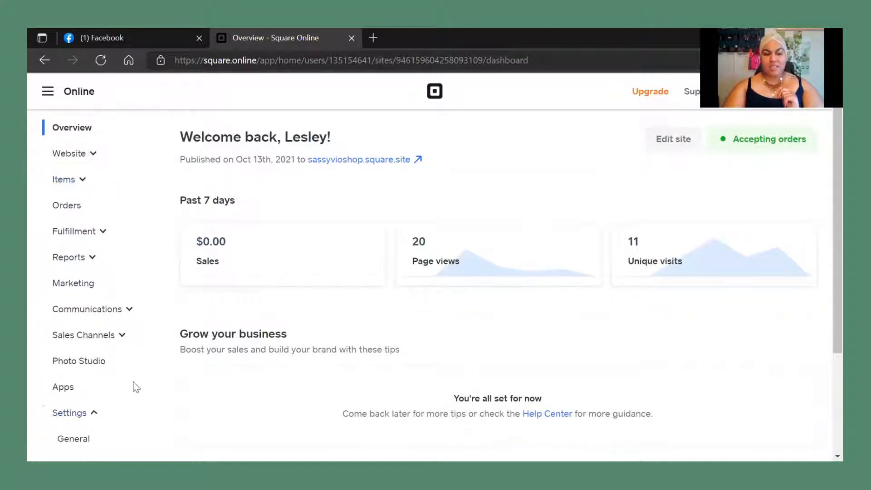
scroll(133, 370, "down", 3)
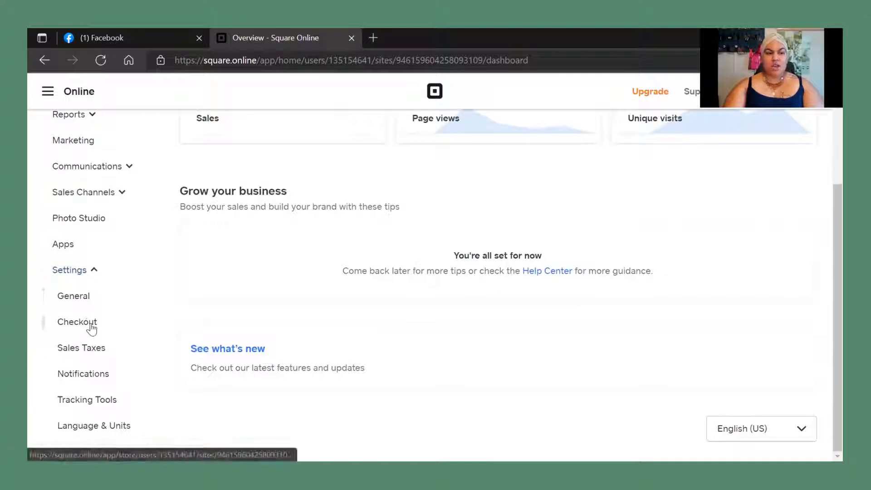
left_click(96, 353)
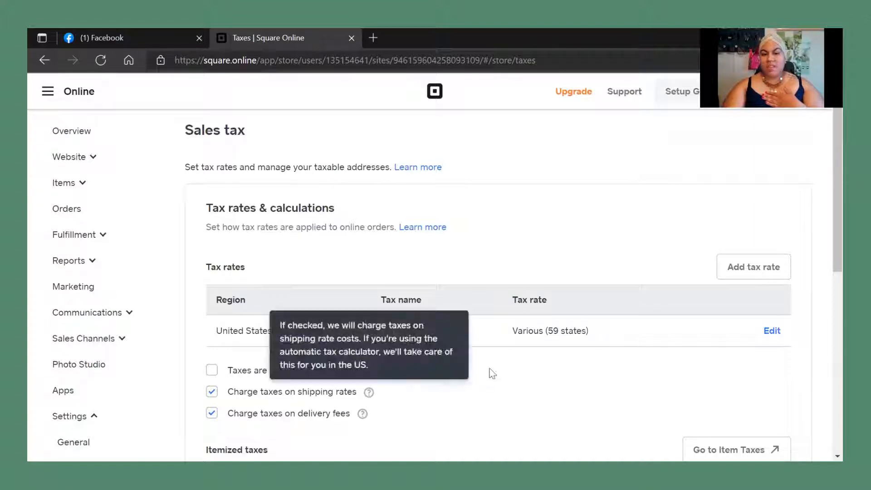
Enable automatic tax calculation for the United States tax rate and save the change
scroll(479, 359, "down", 2)
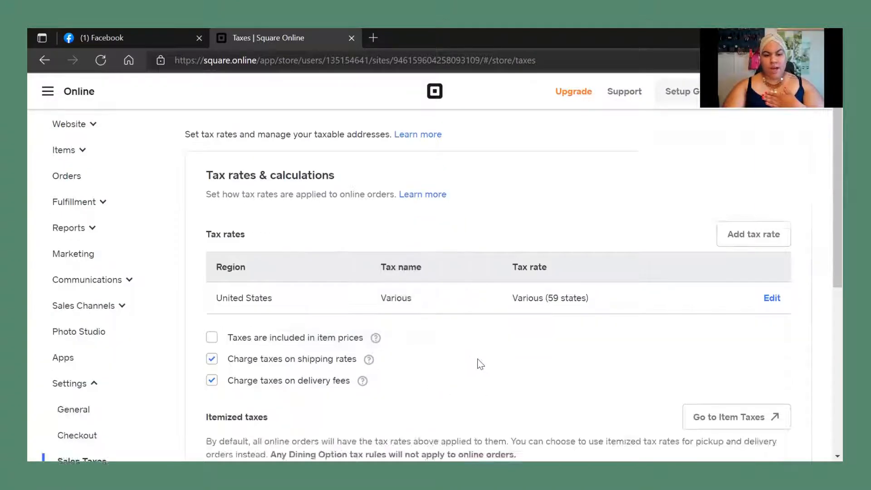
scroll(423, 363, "up", 2)
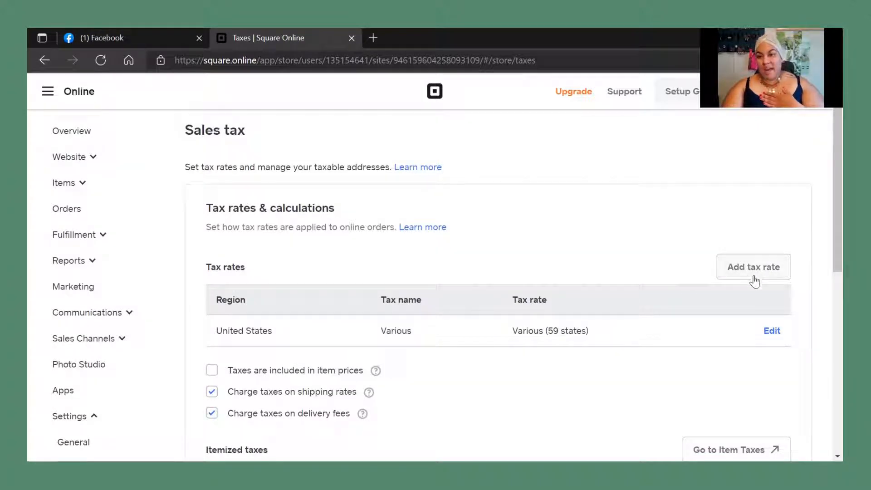
left_click(772, 333)
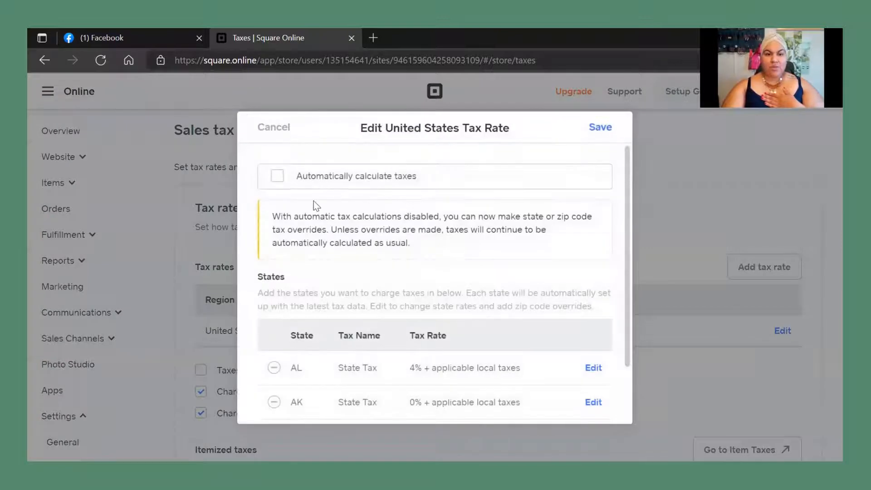
left_click(282, 176)
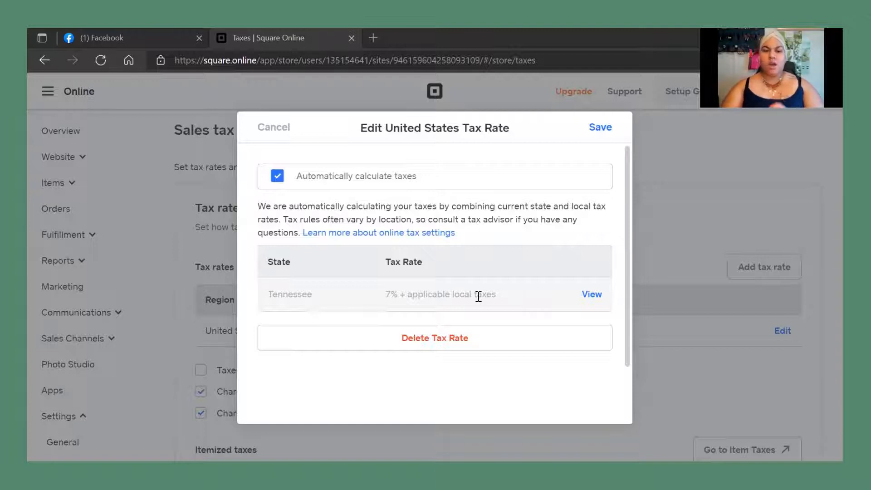
left_click(599, 136)
Review the shipping and delivery tax options, itemized tax settings and business locations on the sales tax page
scroll(422, 331, "down", 2)
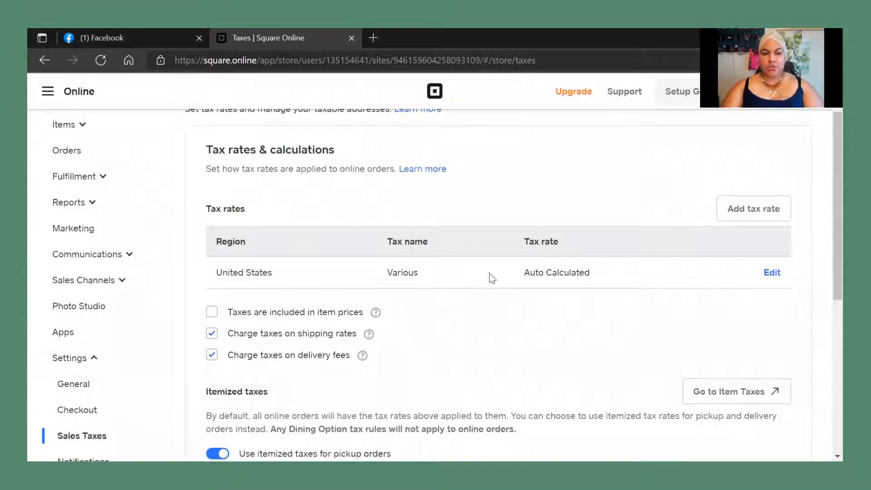
scroll(499, 335, "down", 5)
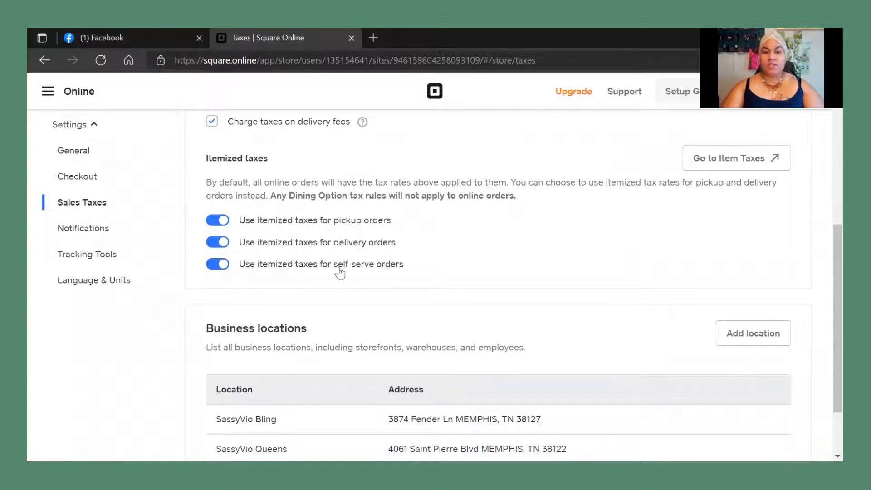
scroll(362, 281, "up", 1)
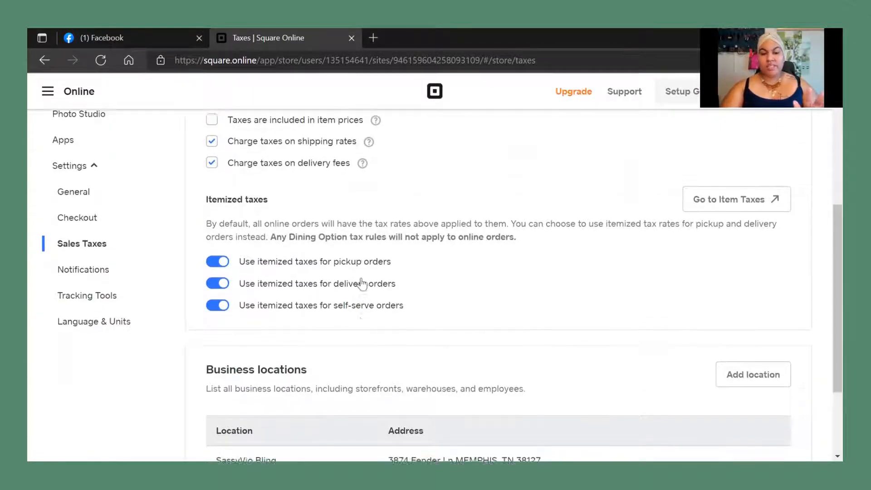
scroll(362, 284, "up", 5)
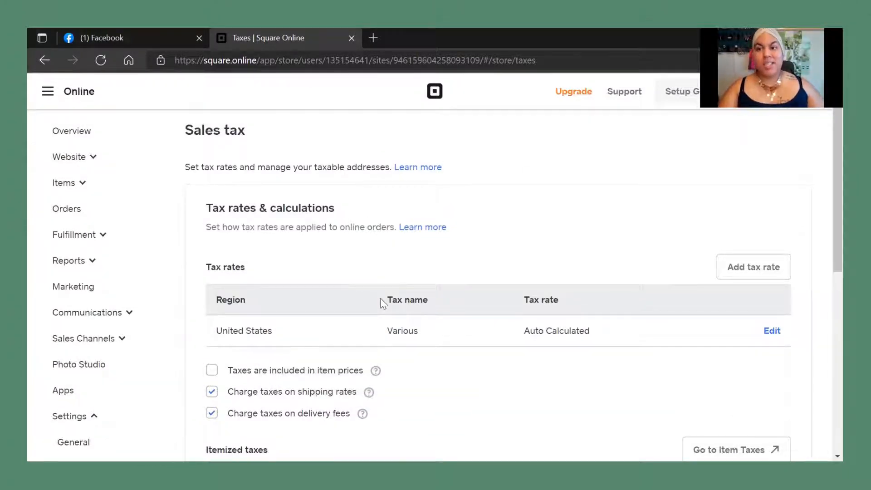
scroll(129, 311, "down", 1)
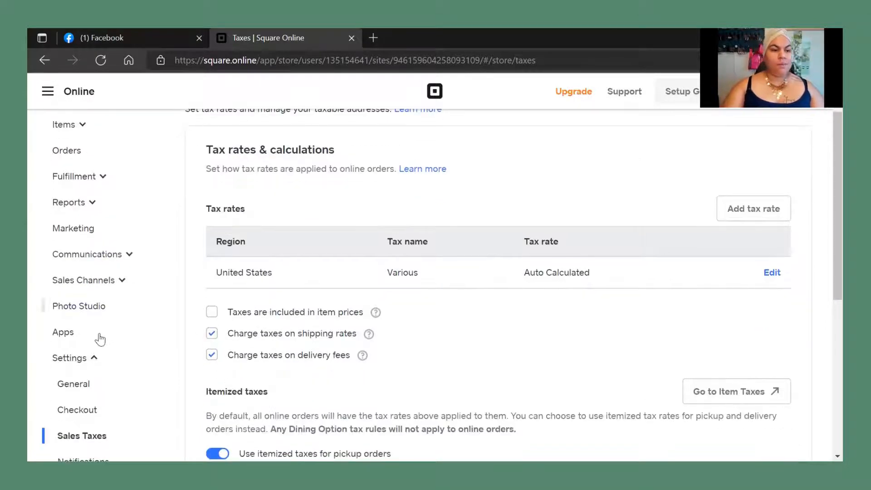
scroll(94, 390, "down", 1)
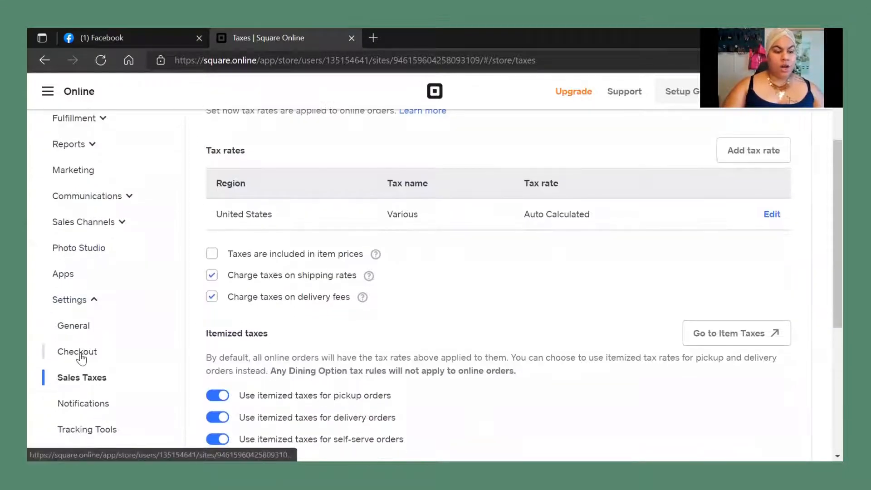
Look over the Checkout payment options and the Notifications settings
left_click(78, 352)
scroll(410, 346, "down", 3)
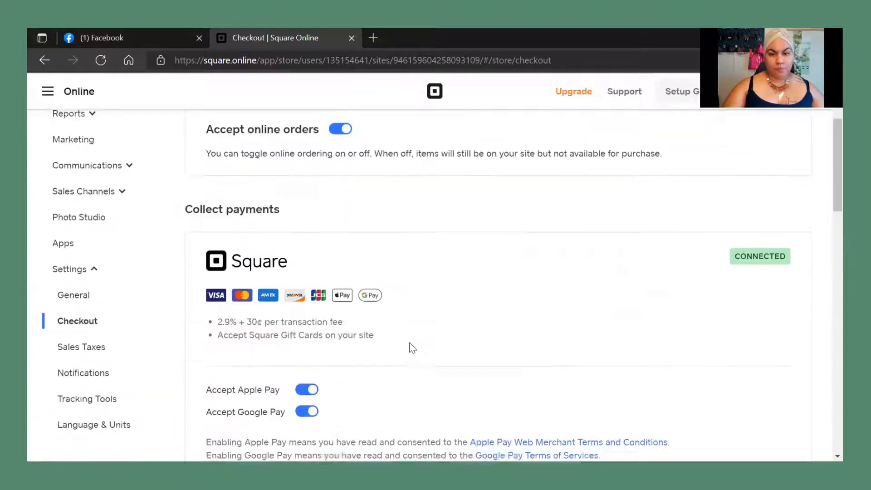
scroll(411, 348, "down", 1)
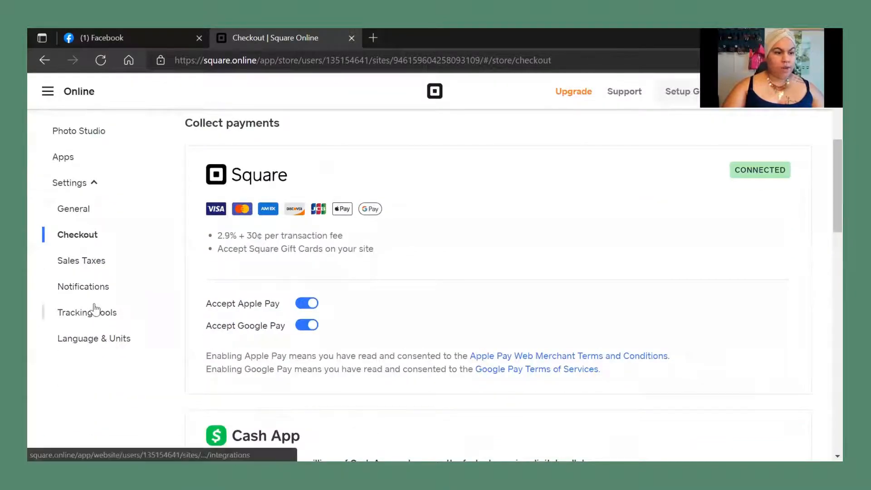
left_click(89, 287)
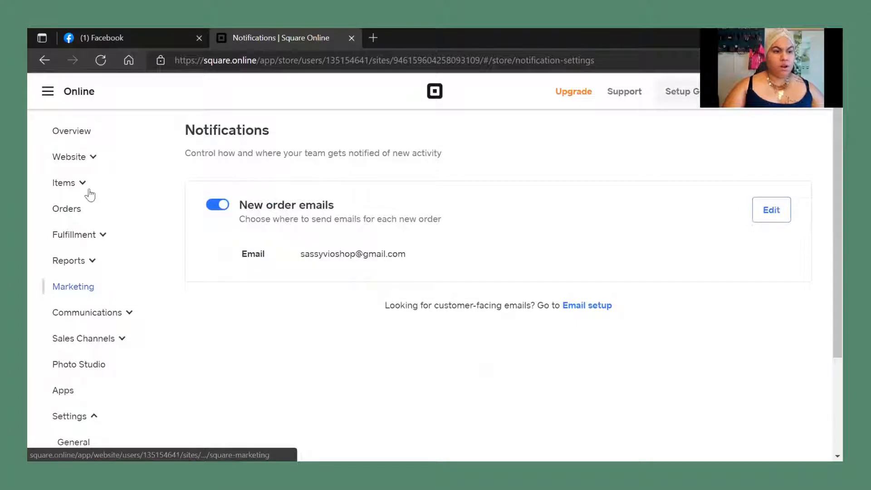
Open the Shipping settings under Fulfillment and review the ship-from address and shipping carriers
left_click(100, 243)
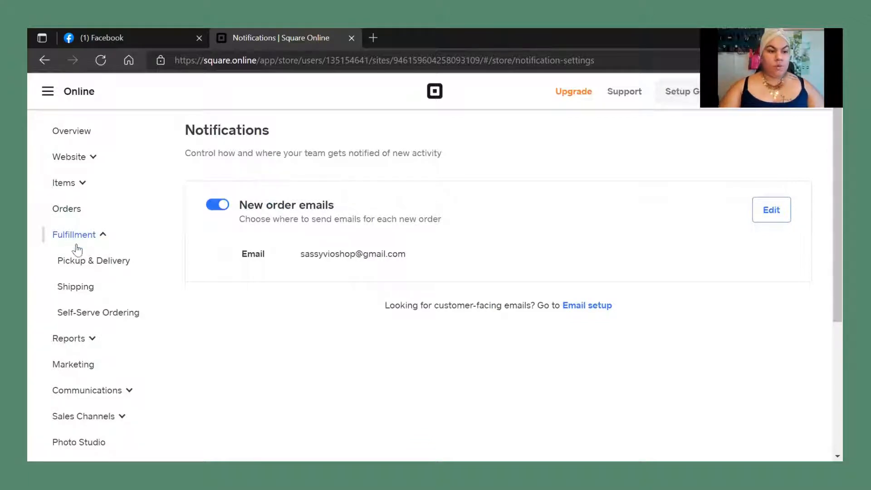
left_click(80, 289)
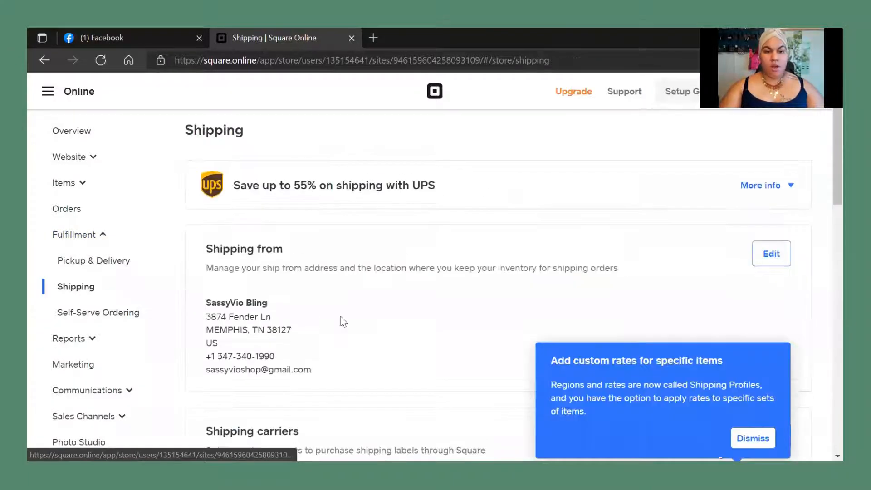
scroll(482, 320, "down", 3)
scroll(481, 321, "up", 3)
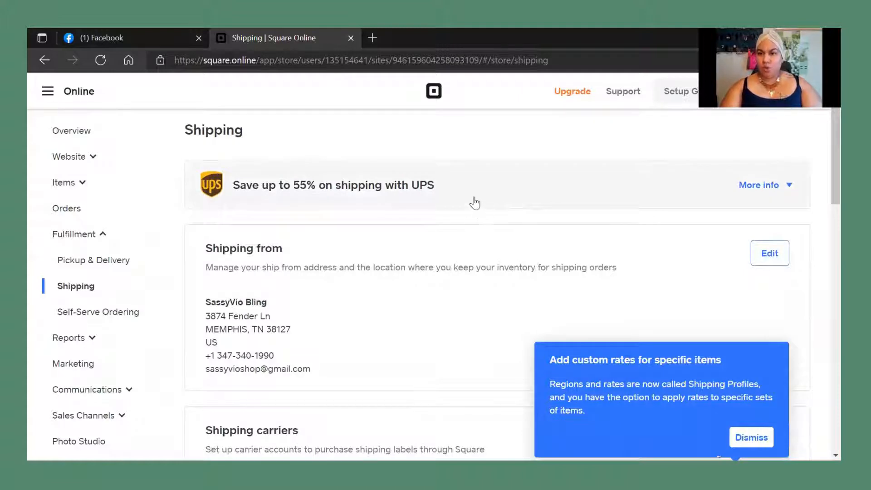
scroll(418, 325, "down", 3)
scroll(408, 292, "up", 3)
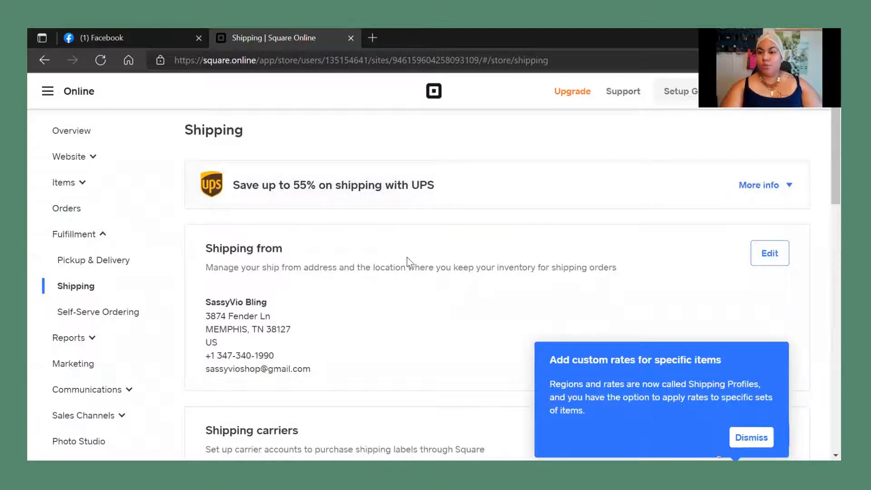
scroll(397, 323, "down", 4)
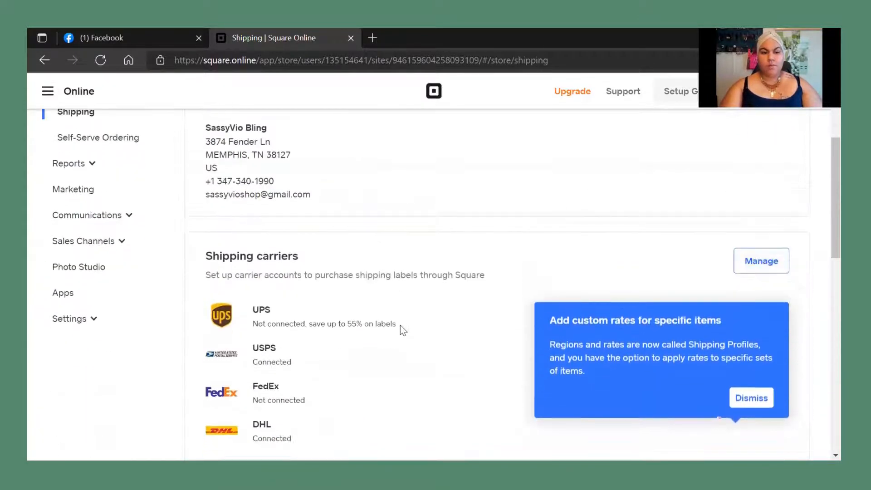
scroll(402, 320, "down", 4)
scroll(375, 233, "down", 1)
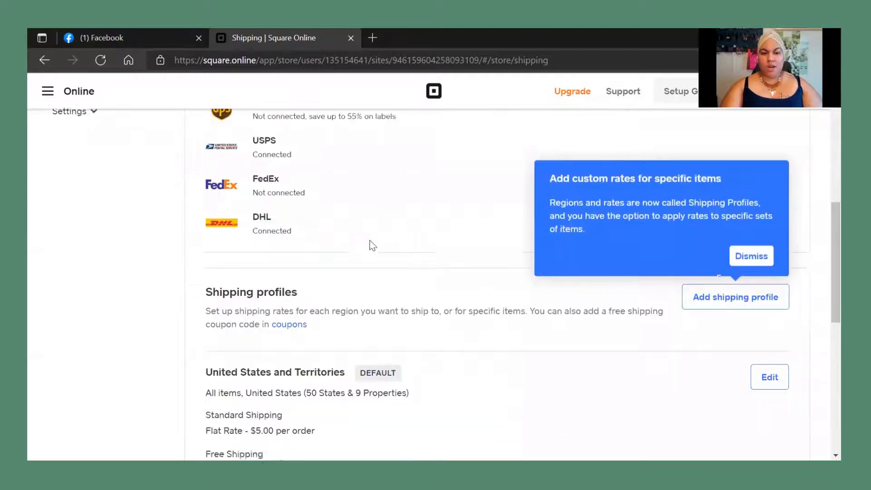
Dismiss the custom rates tip and open the default United States and Territories shipping profile for editing
scroll(372, 245, "down", 3)
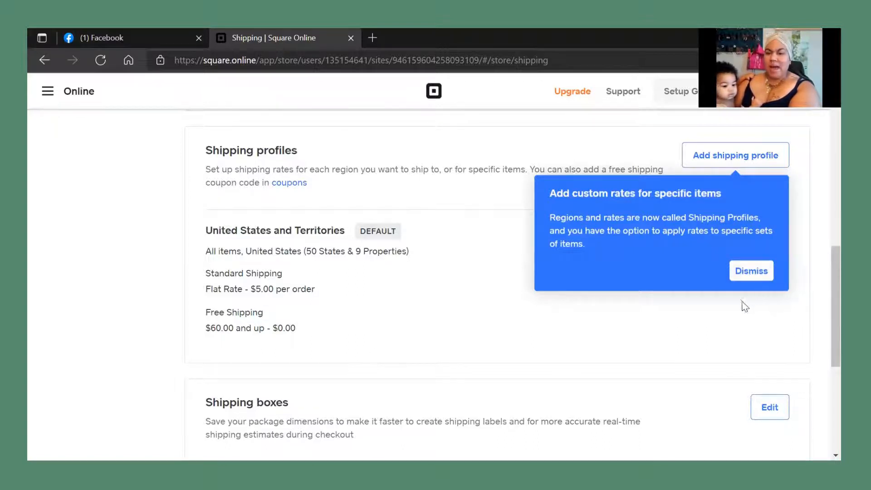
left_click(740, 271)
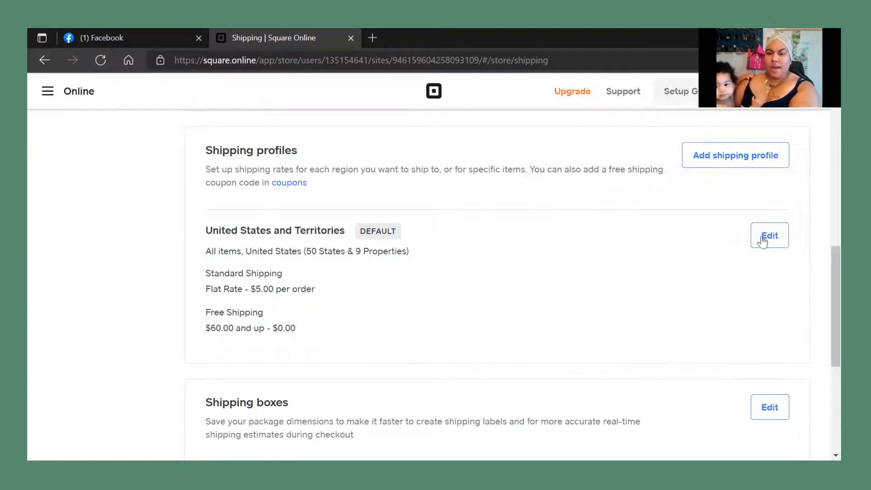
left_click(772, 241)
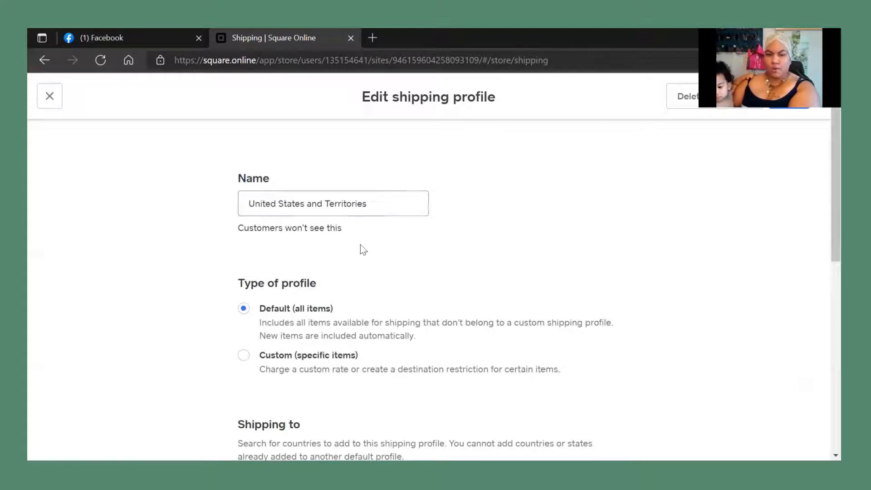
Examine the shipping profile's type, destination countries and shipping rates
scroll(348, 265, "down", 1)
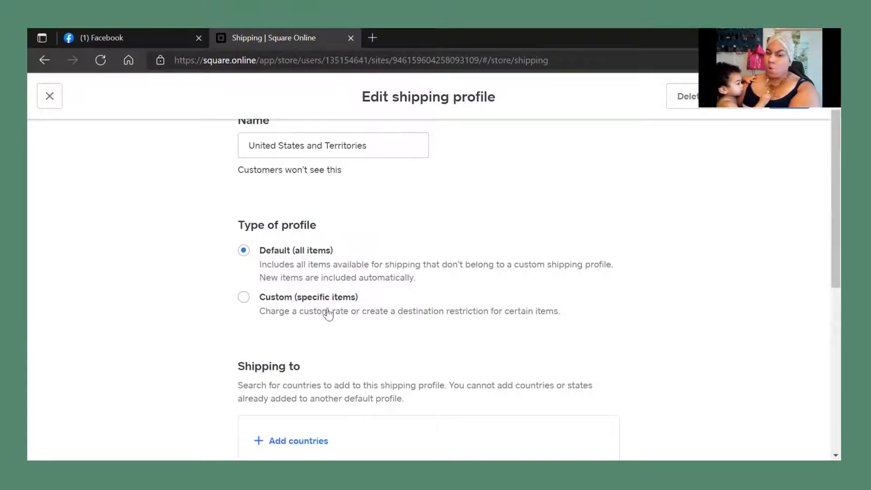
scroll(361, 295, "down", 3)
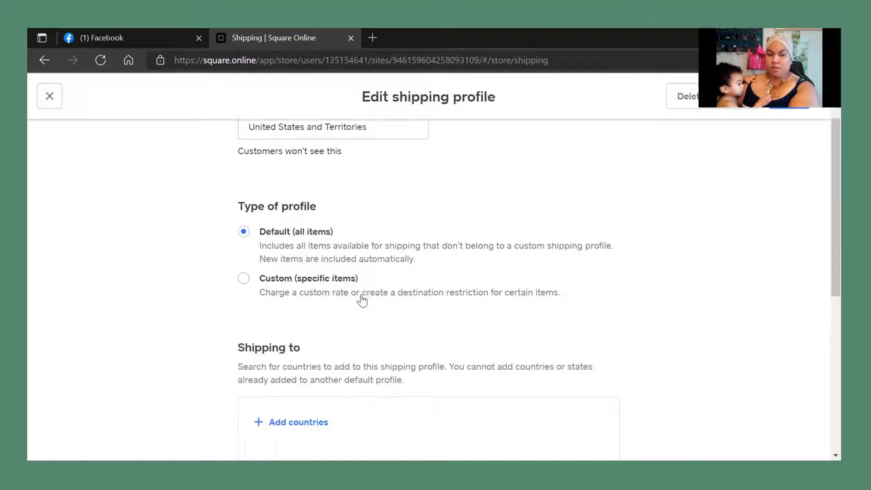
scroll(355, 300, "down", 2)
scroll(363, 287, "up", 1)
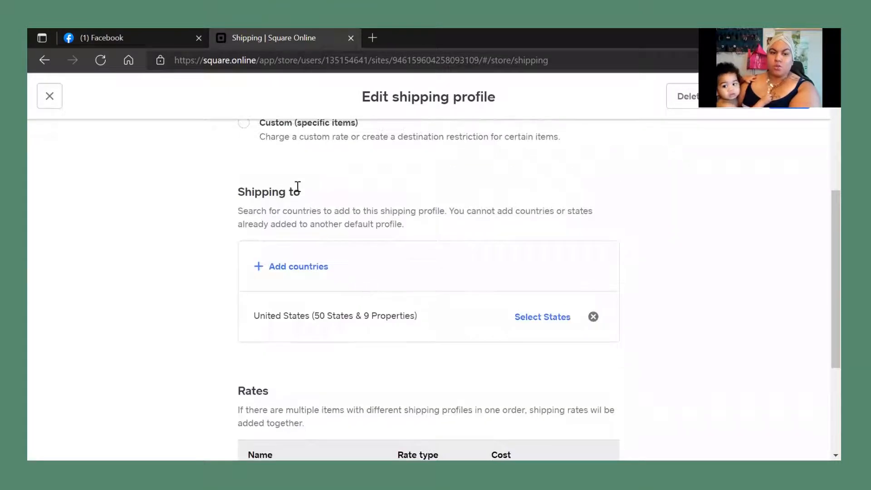
scroll(321, 292, "down", 1)
right_click(318, 246)
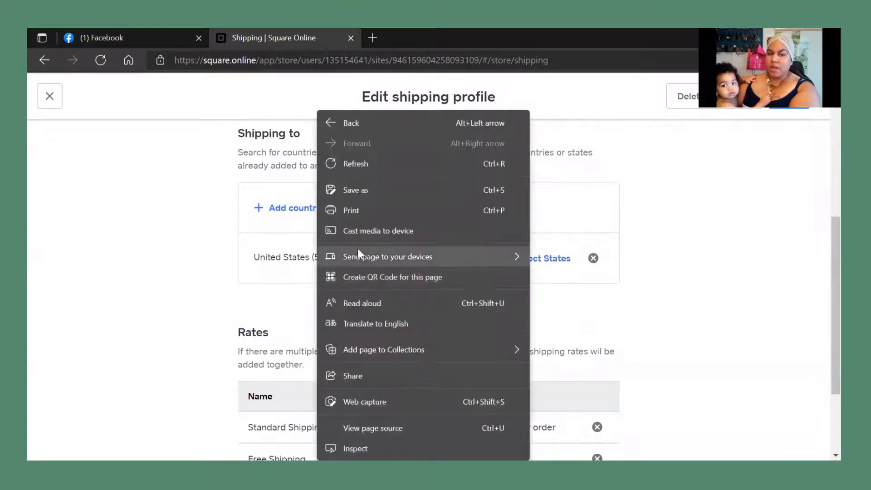
left_click(213, 207)
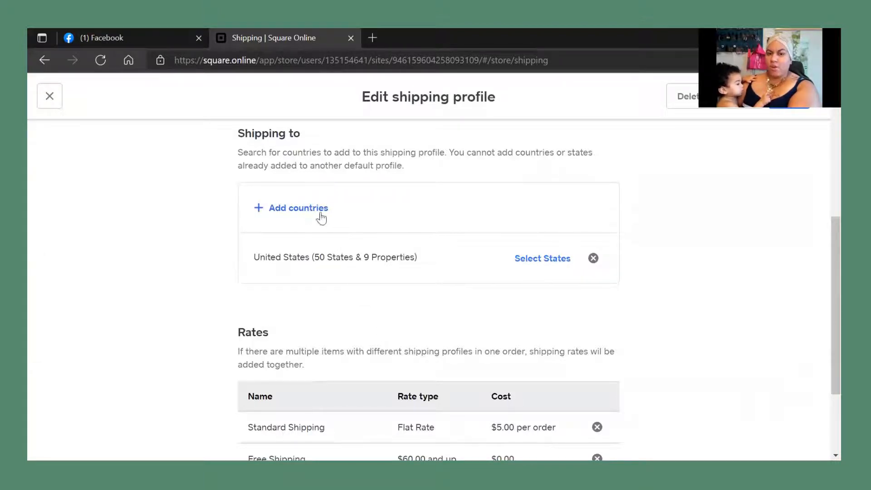
scroll(400, 321, "down", 3)
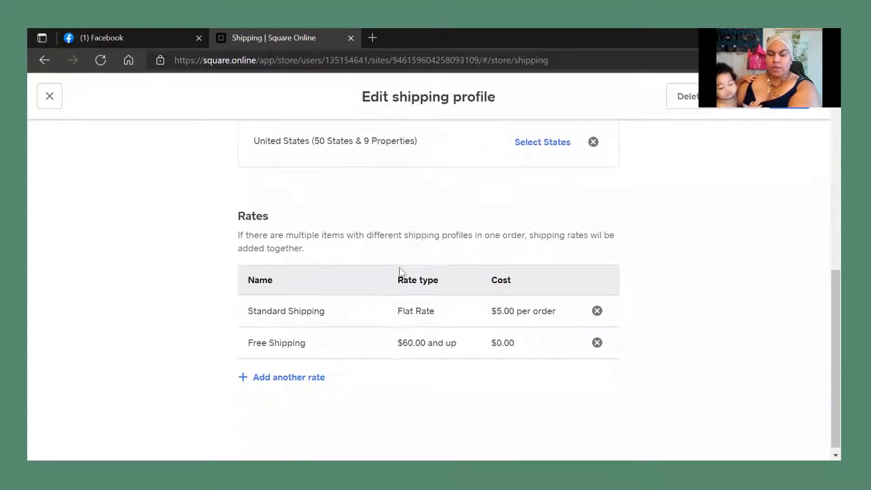
scroll(400, 272, "up", 3)
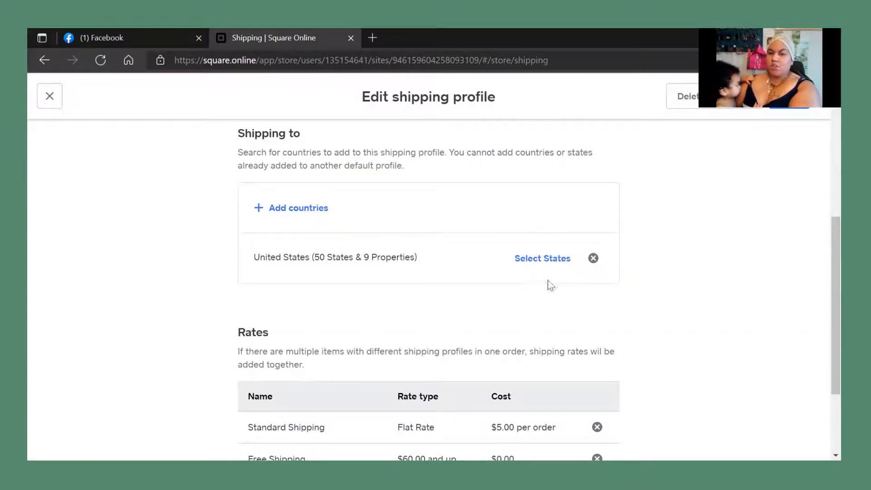
Open the Standard Shipping rate, review its charging methods and per-order or per-item basis, and accept it as a flat rate
scroll(359, 265, "down", 3)
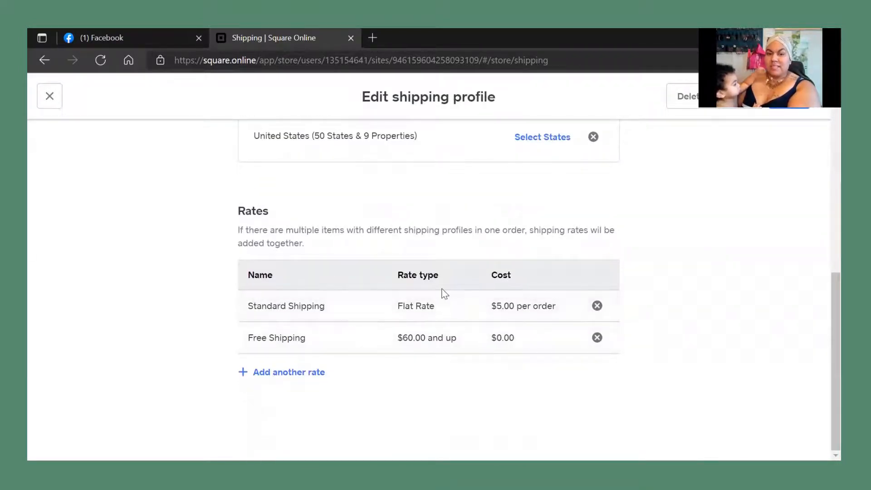
left_click(410, 313)
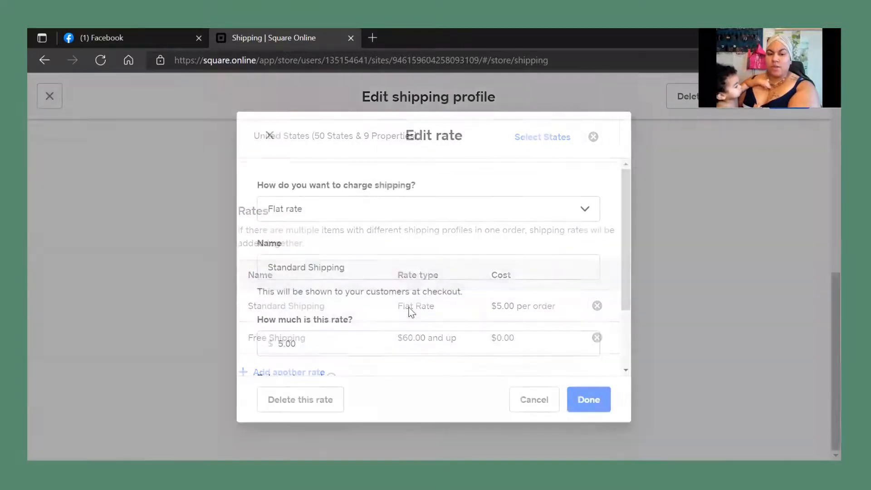
left_click(401, 215)
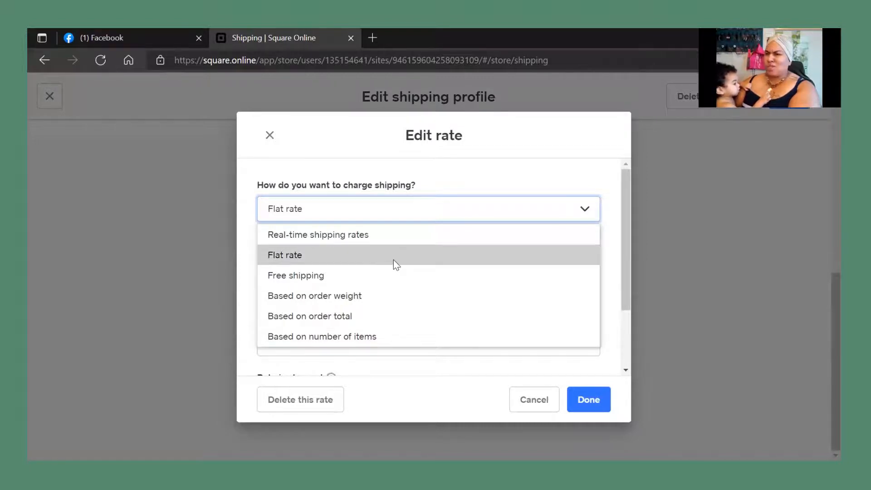
left_click(614, 259)
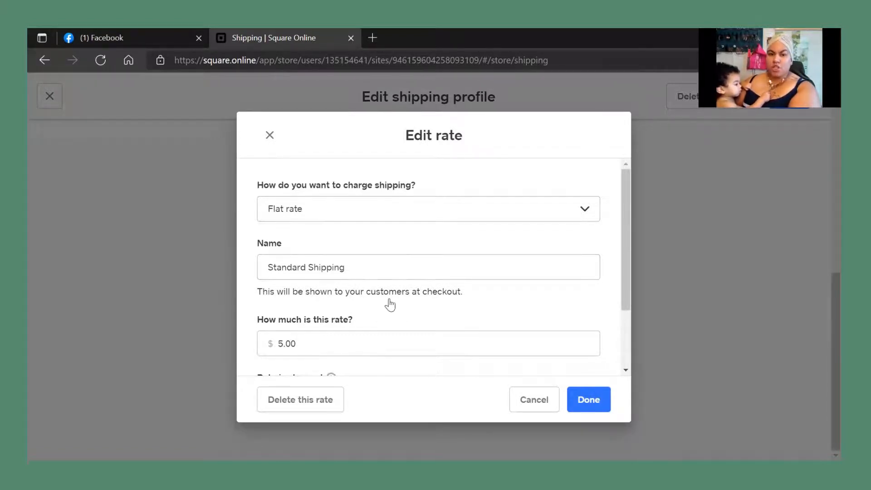
scroll(420, 321, "down", 2)
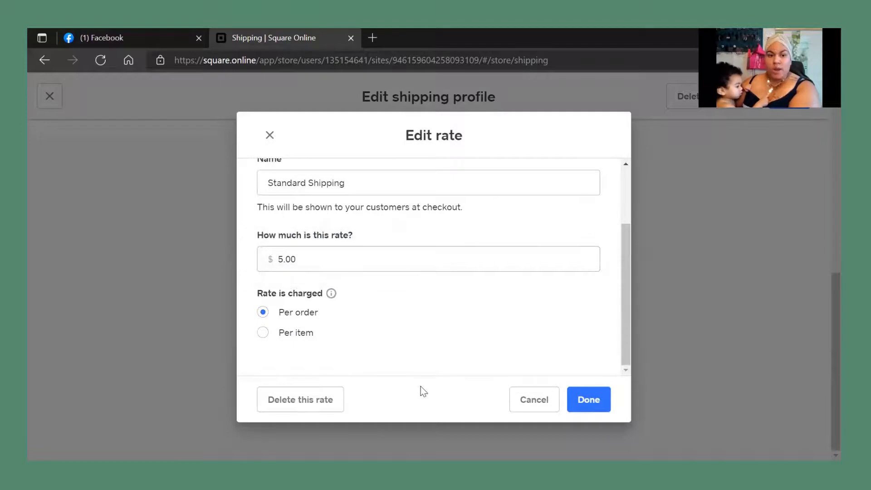
left_click(597, 408)
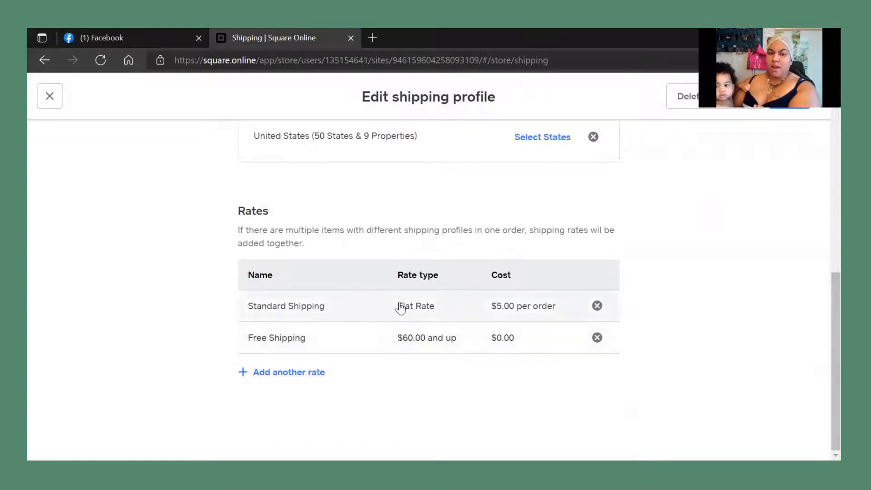
Open the Free Shipping rate, review its charging methods and order eligibility, and accept it based on order total
left_click(356, 338)
left_click(385, 217)
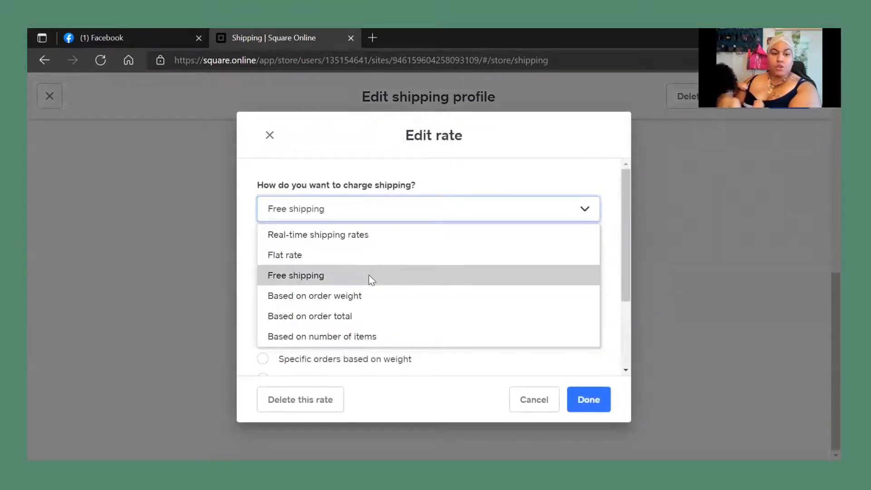
left_click(479, 373)
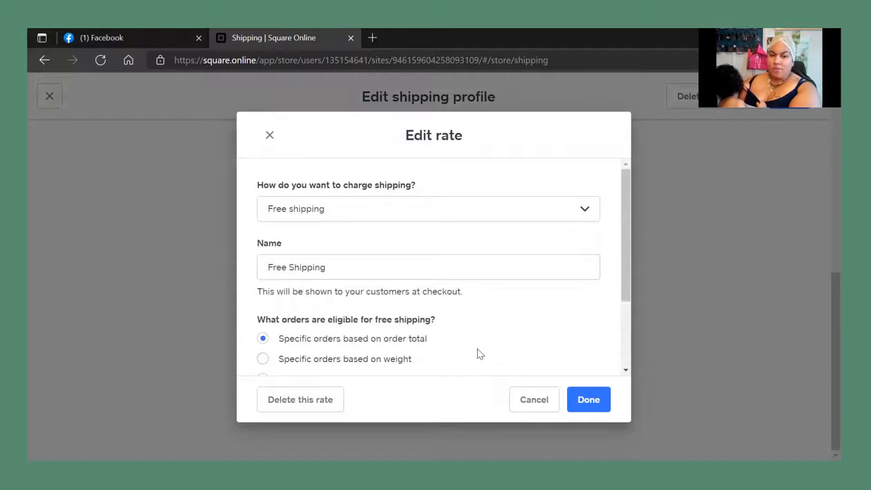
left_click(584, 403)
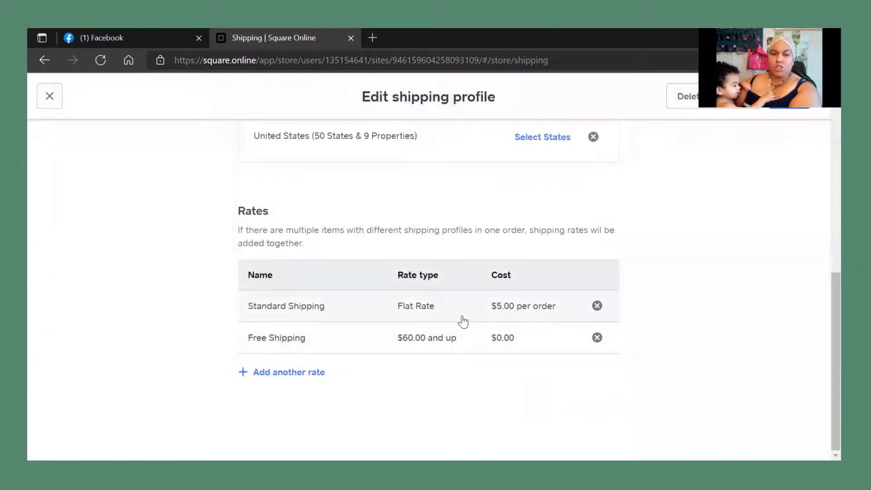
Recheck the profile's type, destination countries and rates, and save the United States and Territories shipping profile
scroll(481, 354, "up", 4)
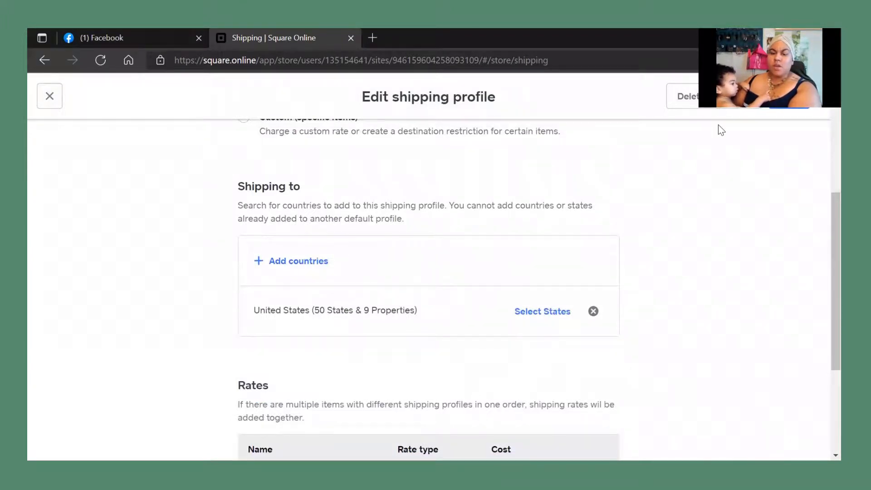
scroll(550, 243, "up", 6)
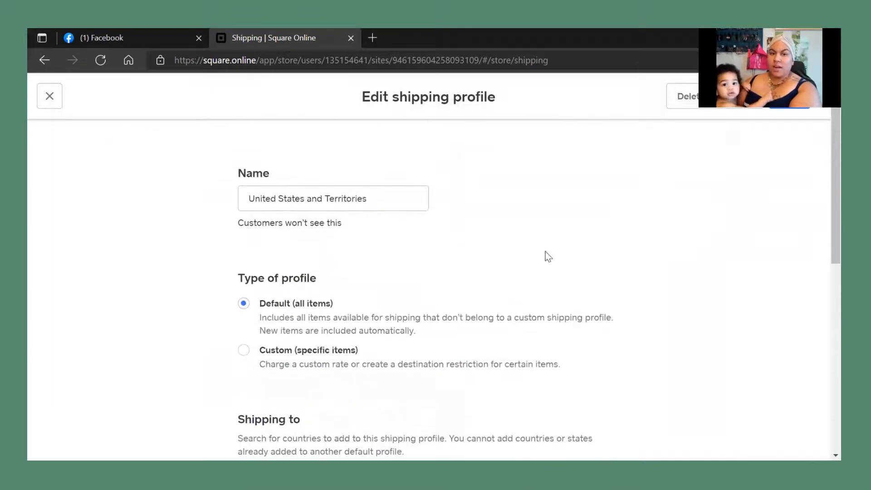
scroll(544, 255, "down", 10)
scroll(541, 277, "up", 3)
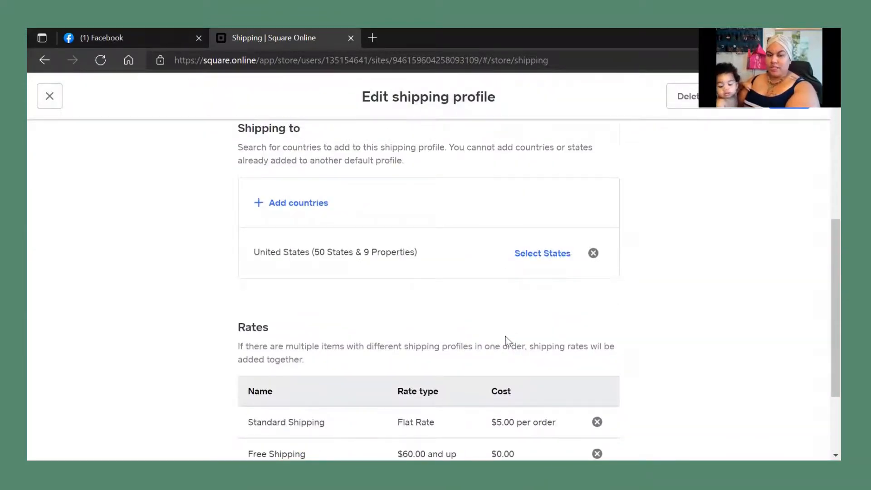
scroll(506, 341, "down", 3)
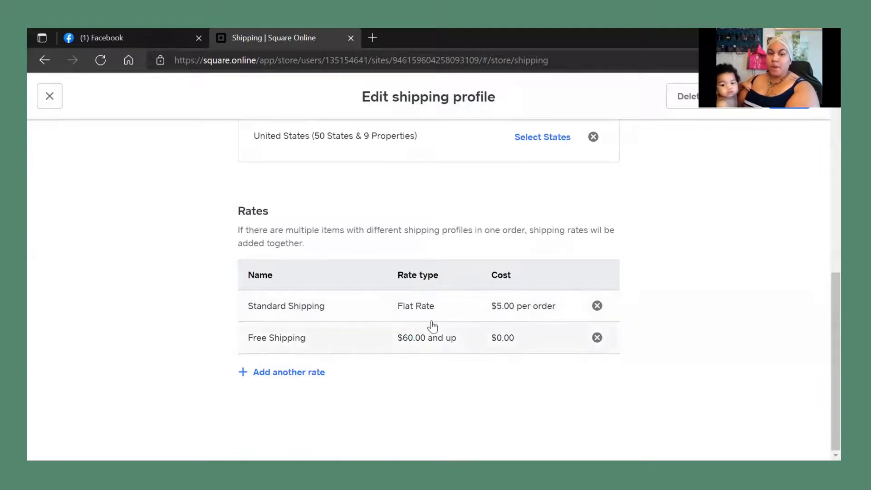
scroll(530, 340, "up", 3)
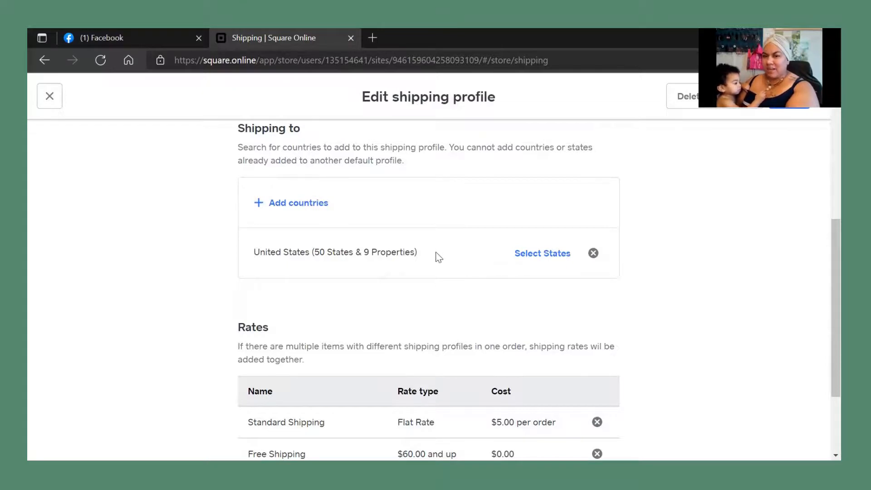
scroll(504, 434, "down", 3)
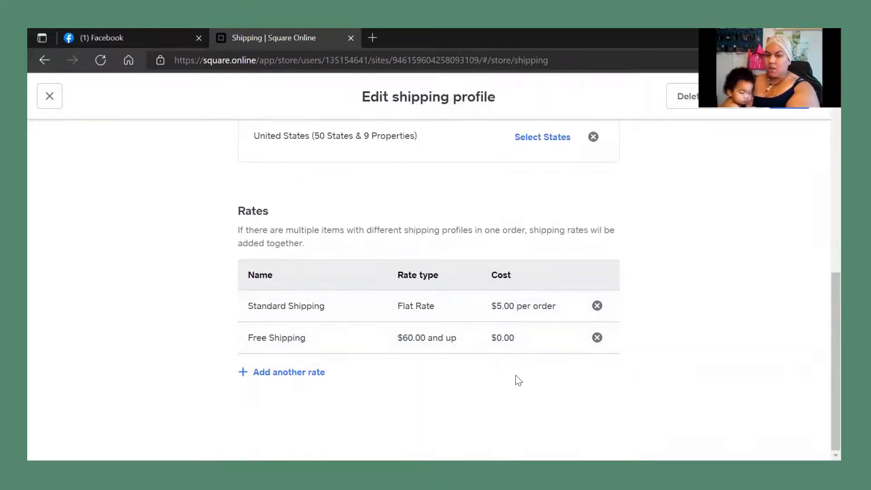
scroll(516, 380, "up", 2)
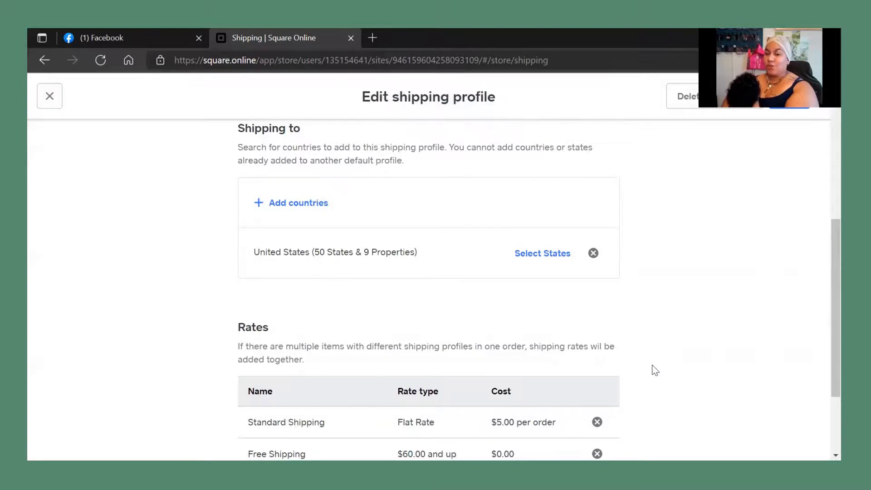
scroll(656, 371, "up", 6)
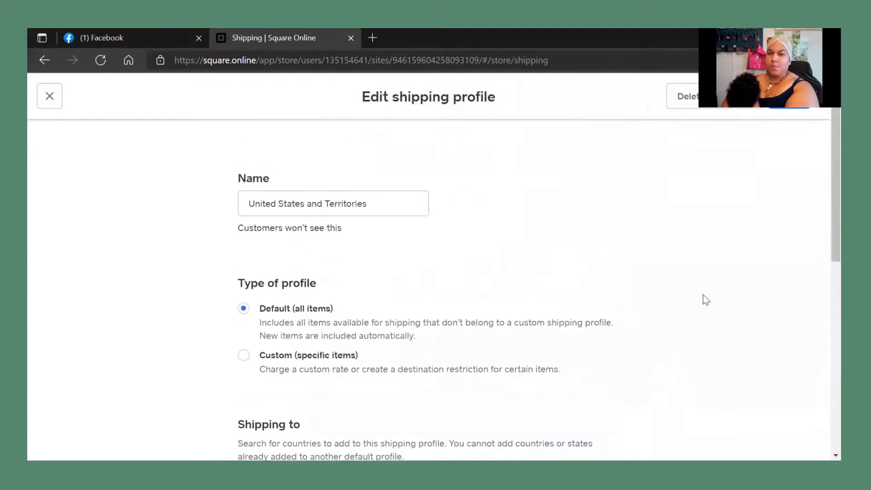
left_click(789, 96)
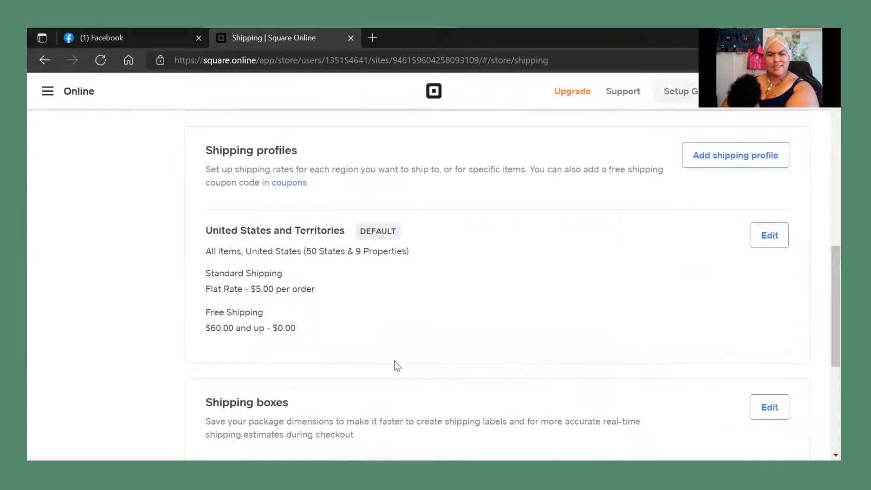
Look over the shipping boxes, printer settings and digital item regional availability on the Shipping page
scroll(394, 361, "down", 6)
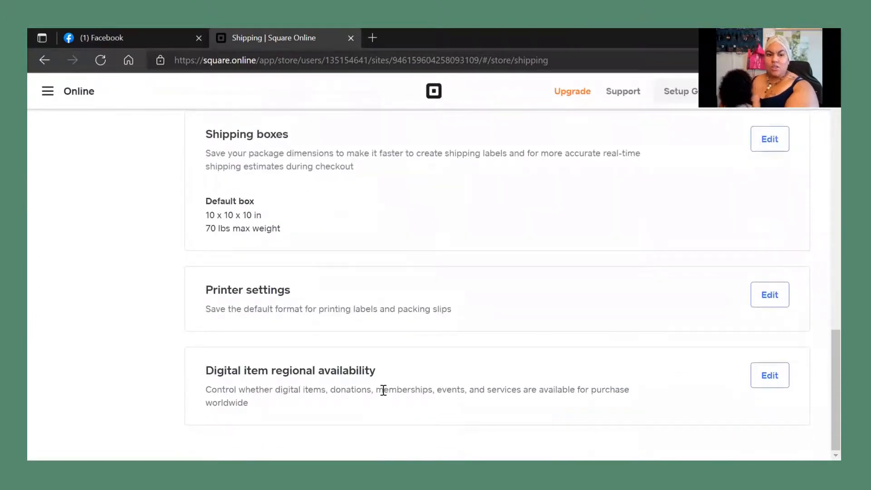
scroll(383, 390, "up", 3)
scroll(324, 323, "up", 12)
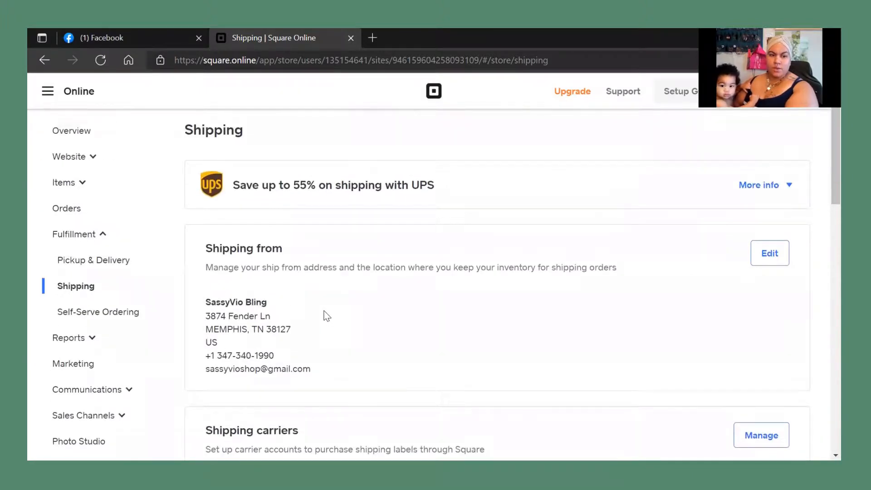
Return to the store overview and look through the site items list and the site categories
left_click(86, 142)
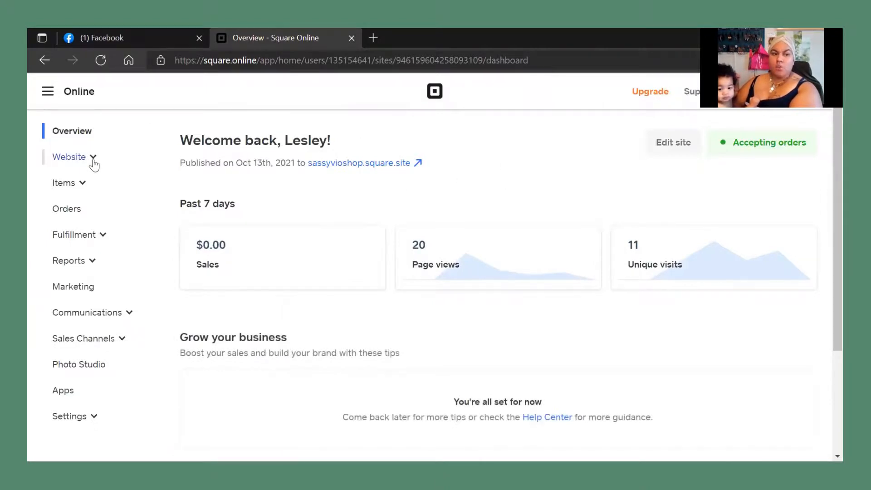
left_click(82, 183)
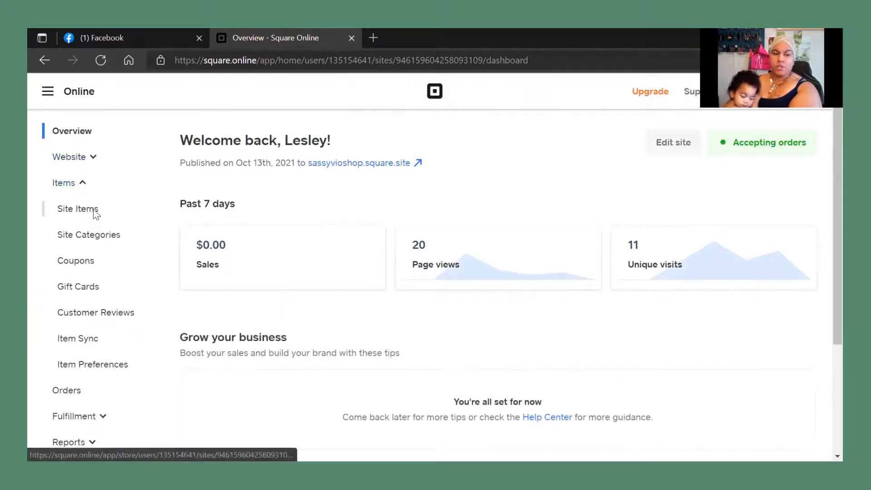
left_click(94, 211)
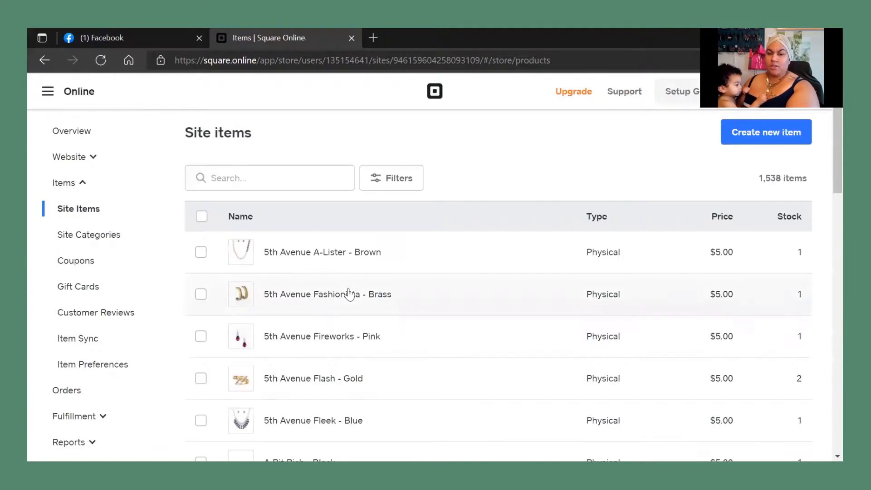
scroll(349, 288, "down", 7)
scroll(317, 335, "up", 6)
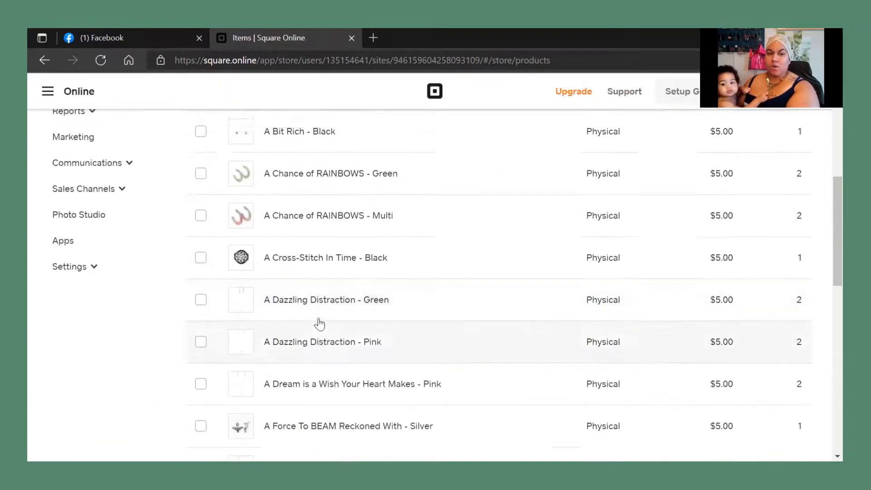
scroll(320, 323, "up", 1)
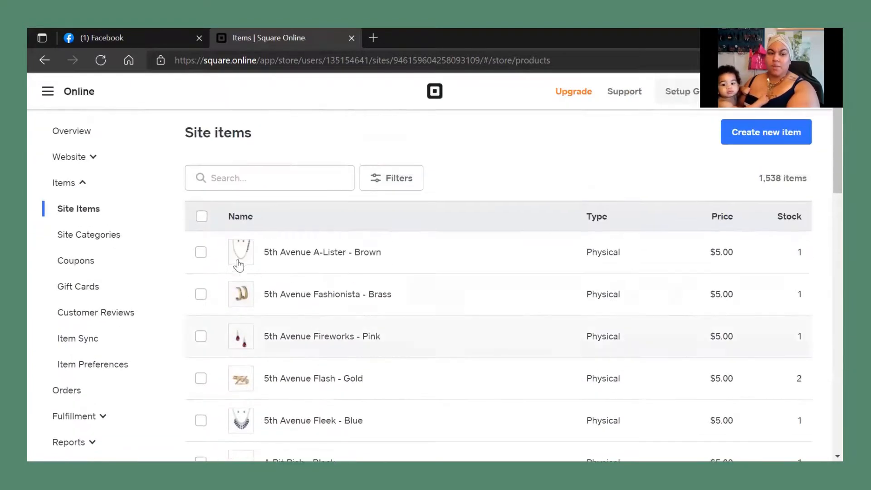
left_click(110, 237)
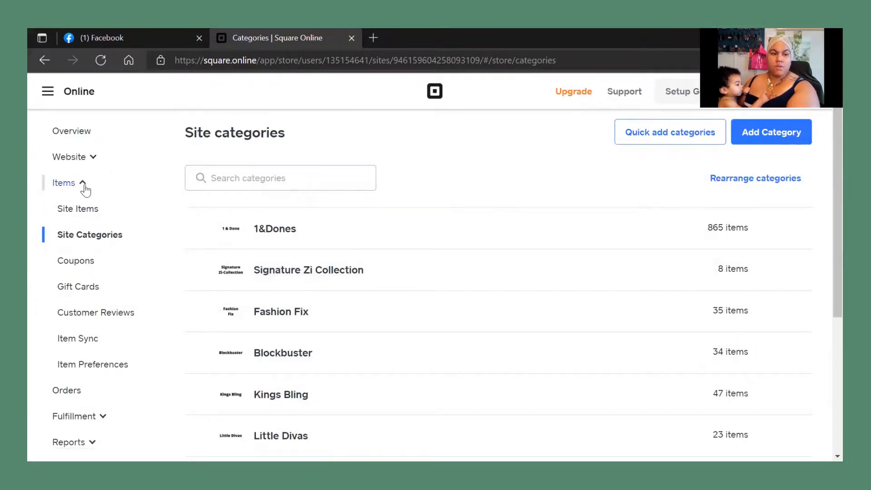
Open the website in the site editor and dismiss the completed setup guide
left_click(92, 163)
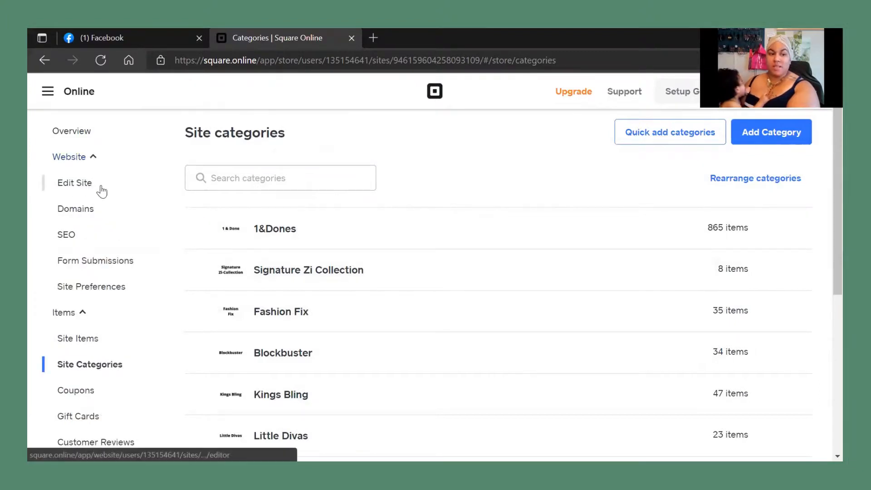
left_click(75, 183)
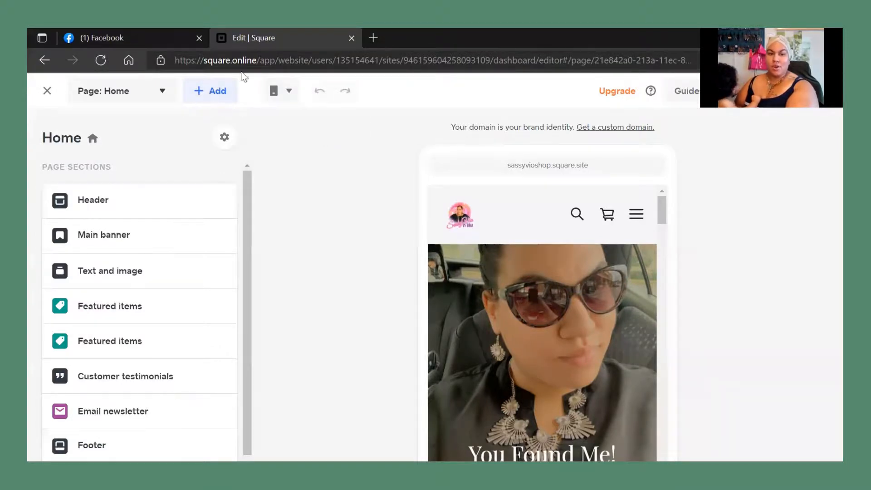
left_click(687, 92)
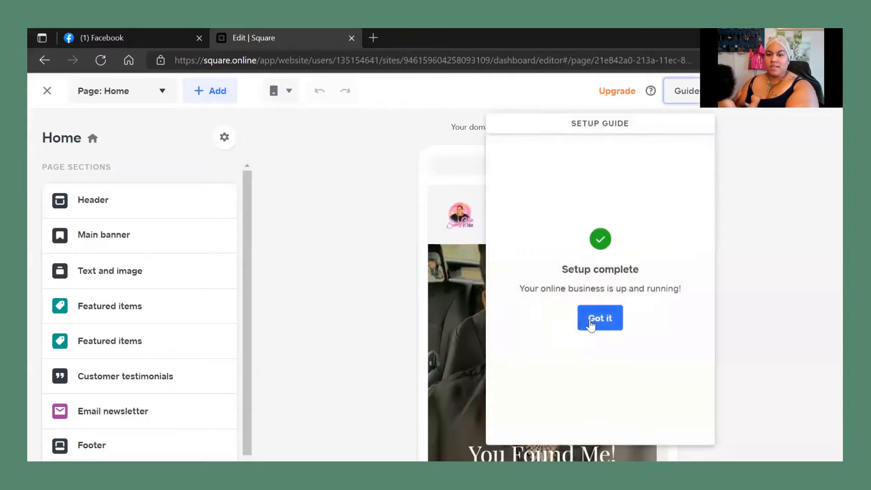
left_click(608, 322)
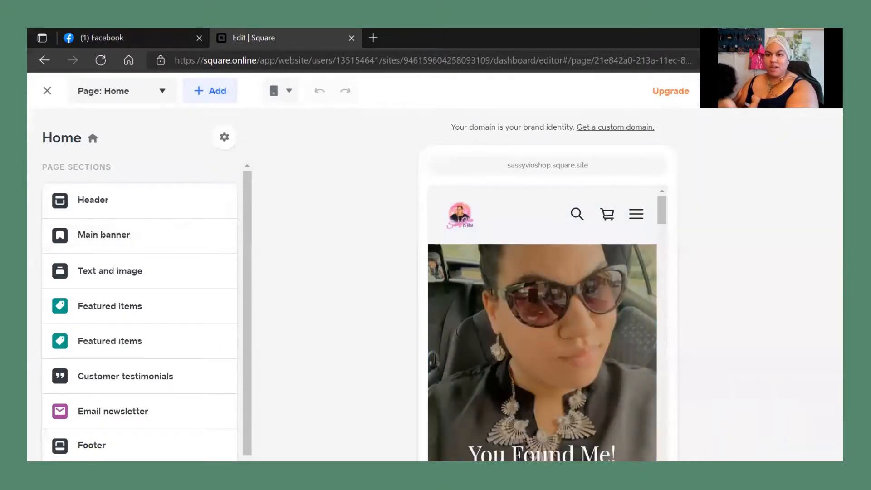
Publish the site, look over the domain options, and close the publishing confirmation
left_click(801, 91)
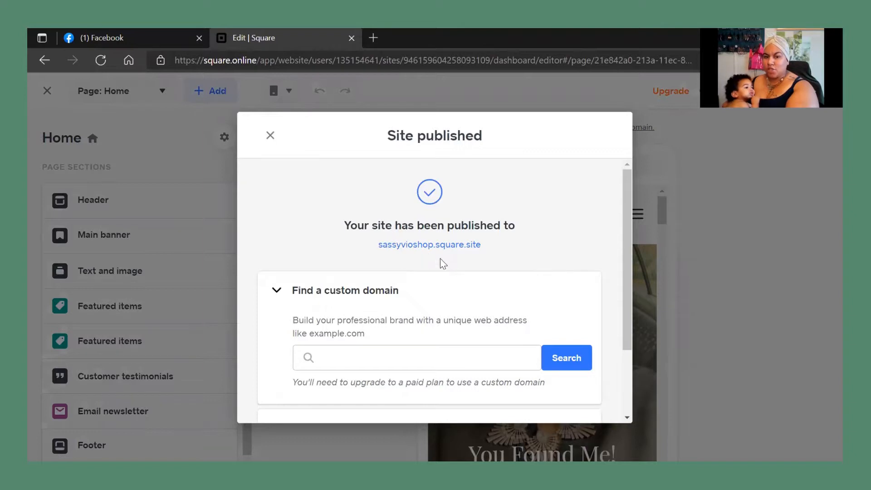
scroll(439, 285, "down", 3)
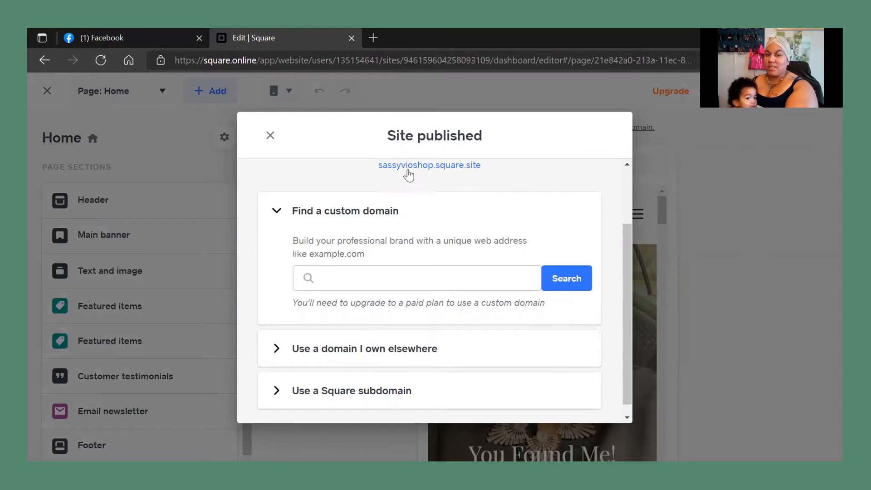
left_click(271, 141)
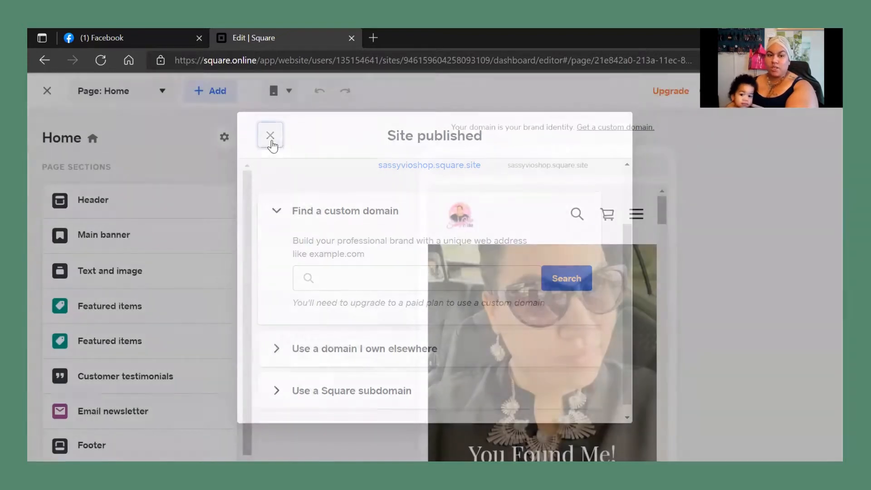